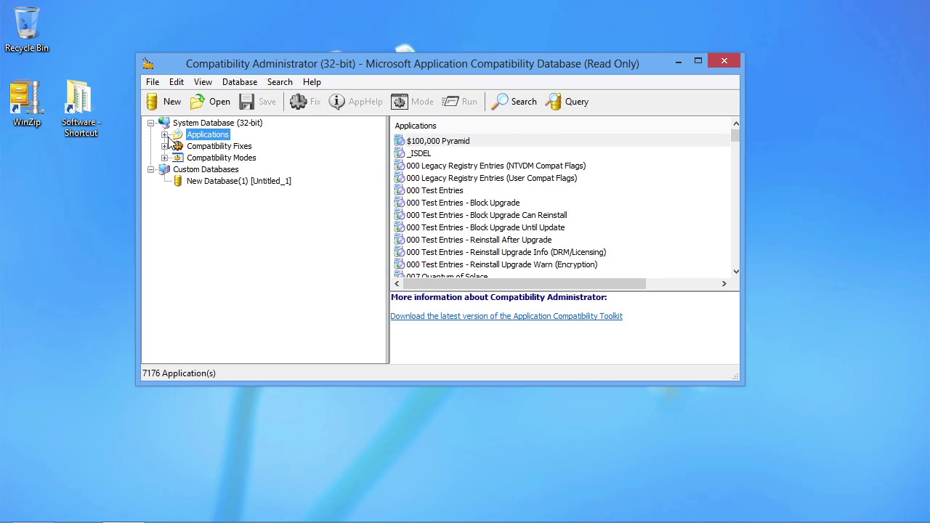
Start a new application fix in the custom database New Database(1), naming the program WinZip and the vendor Nico Mak Computing
{"action": "left_click", "coordinate": [235, 182]}
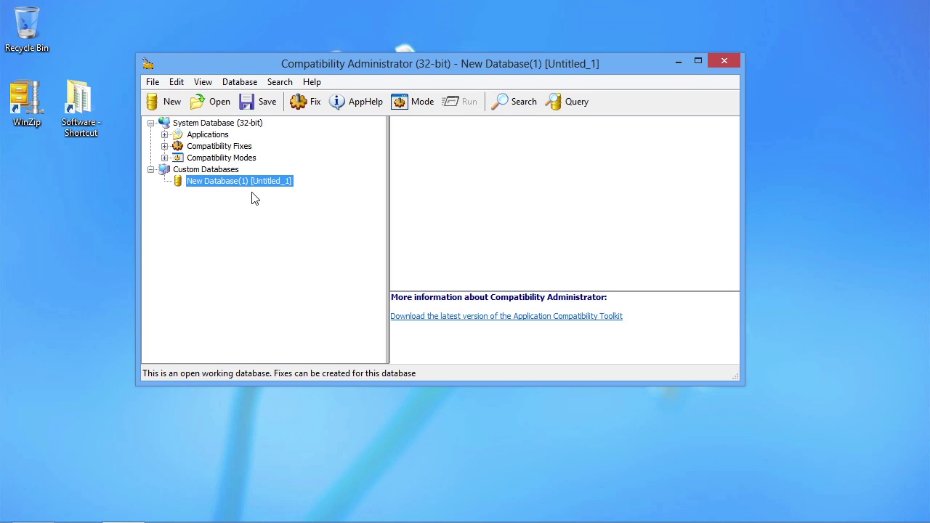
{"action": "right_click", "coordinate": [258, 179]}
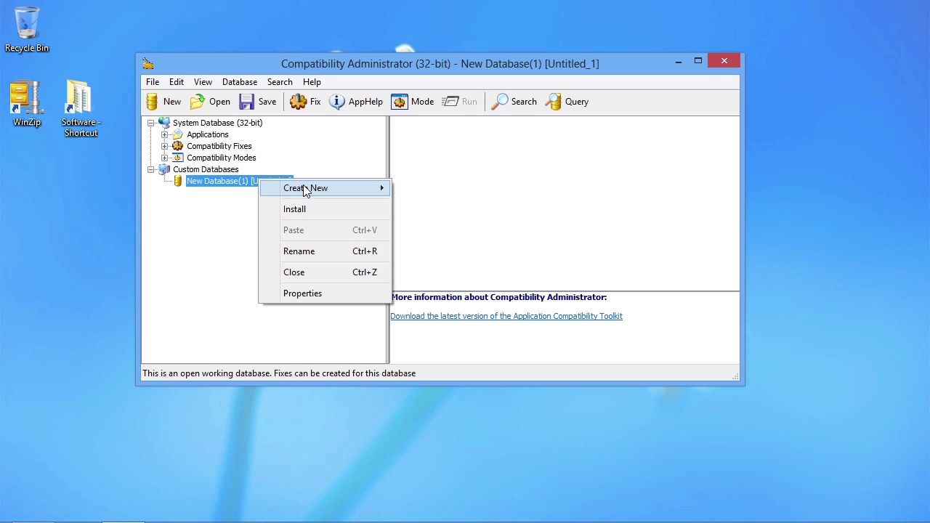
{"action": "mouse_move", "coordinate": [305, 190]}
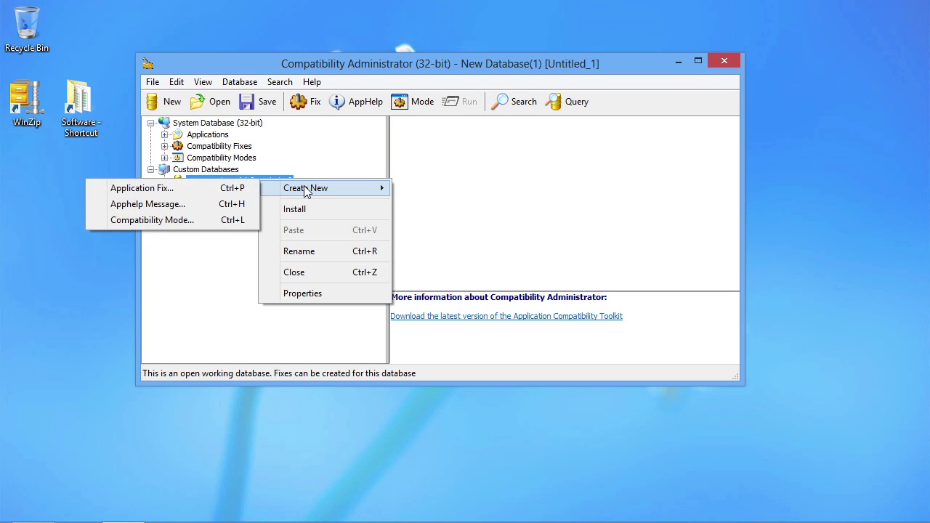
{"action": "left_click", "coordinate": [116, 188]}
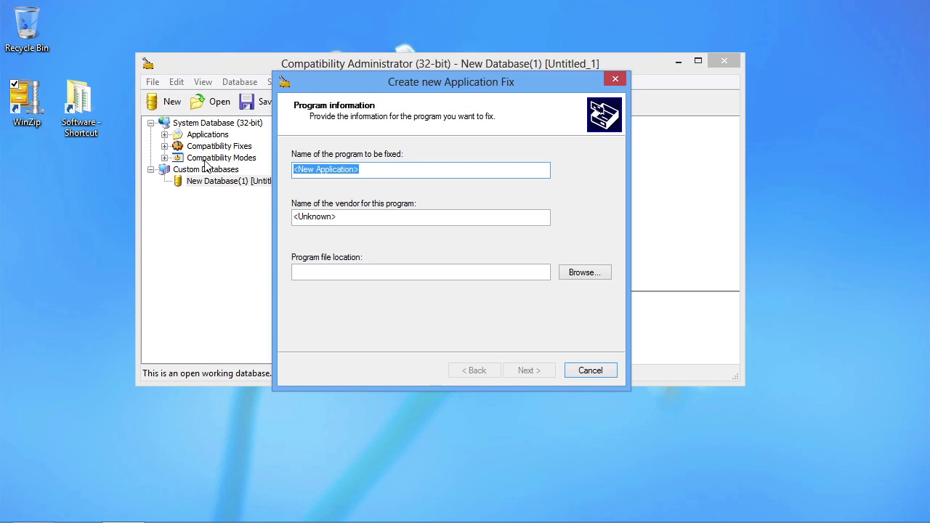
{"action": "type", "text": "WinZip"}
{"action": "key", "text": "Tab"}
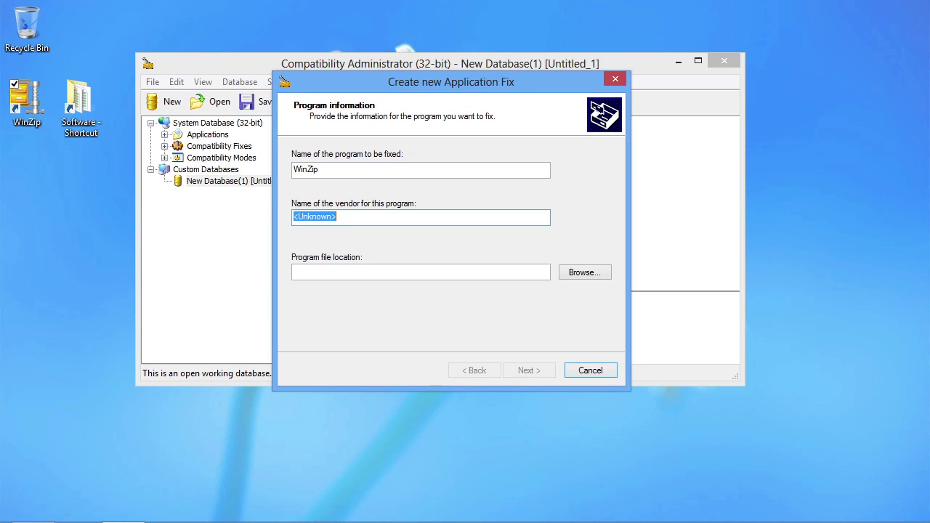
{"action": "type", "text": "Nico Mak Computing"}
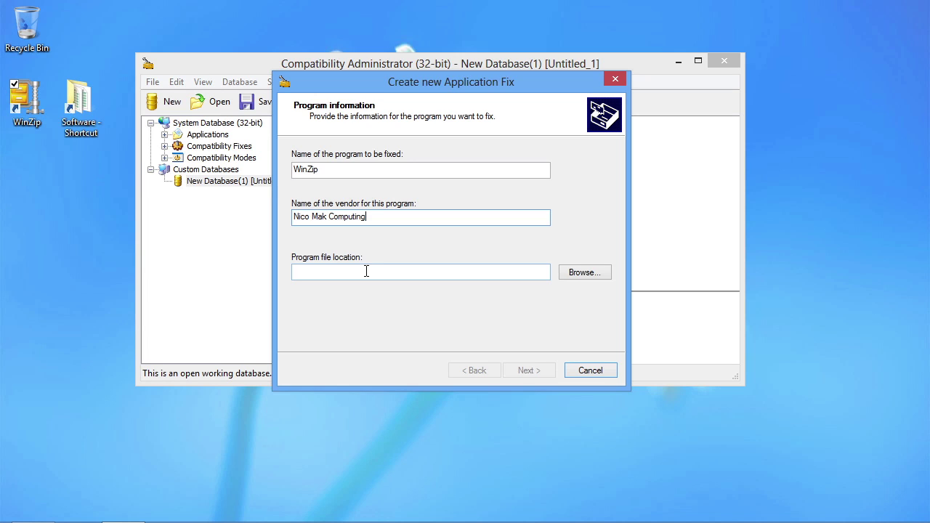
Browse drive C: to Program Files (x86)\WinZip and try to load WINZIP64.EXE as the program file
{"action": "left_click", "coordinate": [590, 273]}
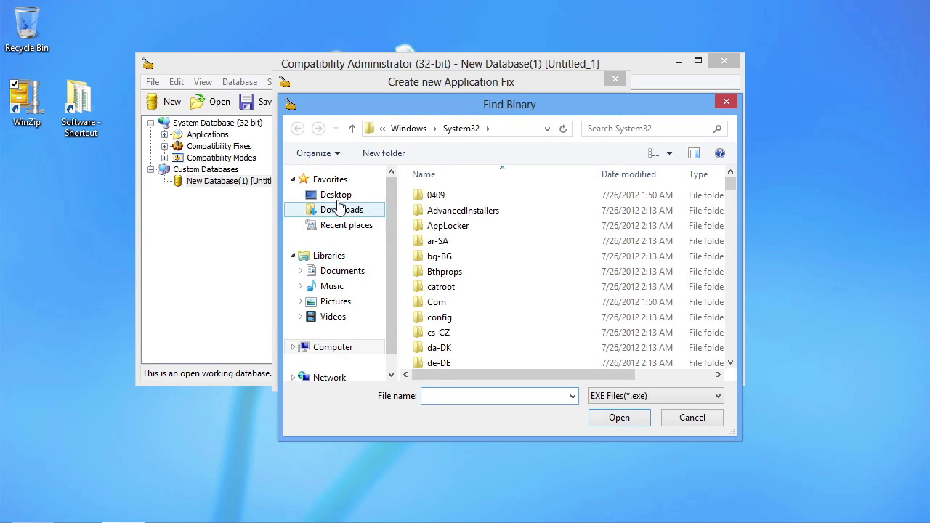
{"action": "left_click", "coordinate": [341, 346]}
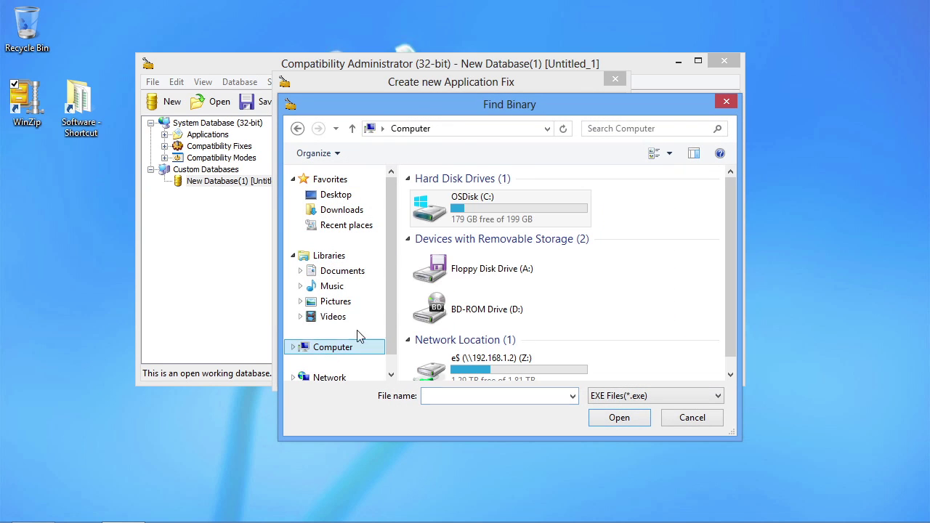
{"action": "double_click", "coordinate": [462, 205]}
{"action": "double_click", "coordinate": [452, 227]}
{"action": "scroll", "coordinate": [441, 328], "scroll_direction": "down", "scroll_amount": 2}
{"action": "double_click", "coordinate": [445, 361]}
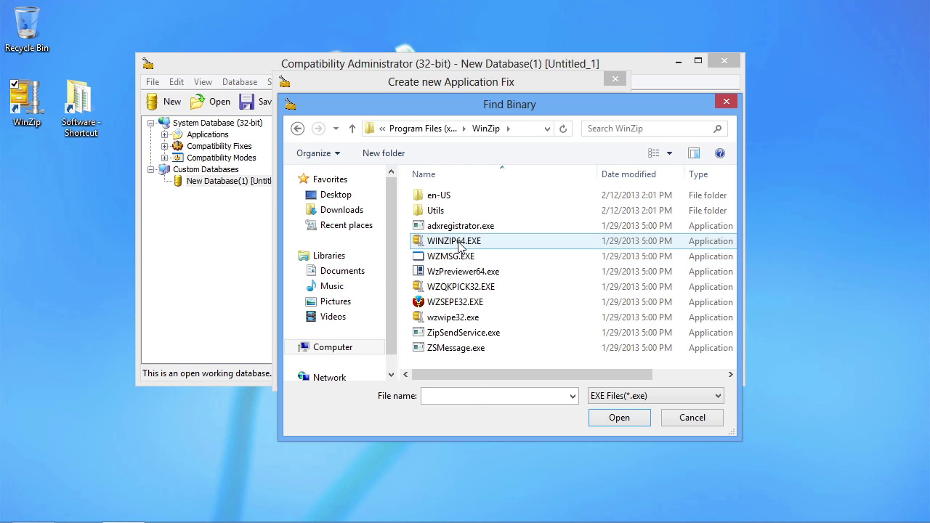
{"action": "left_click", "coordinate": [451, 243]}
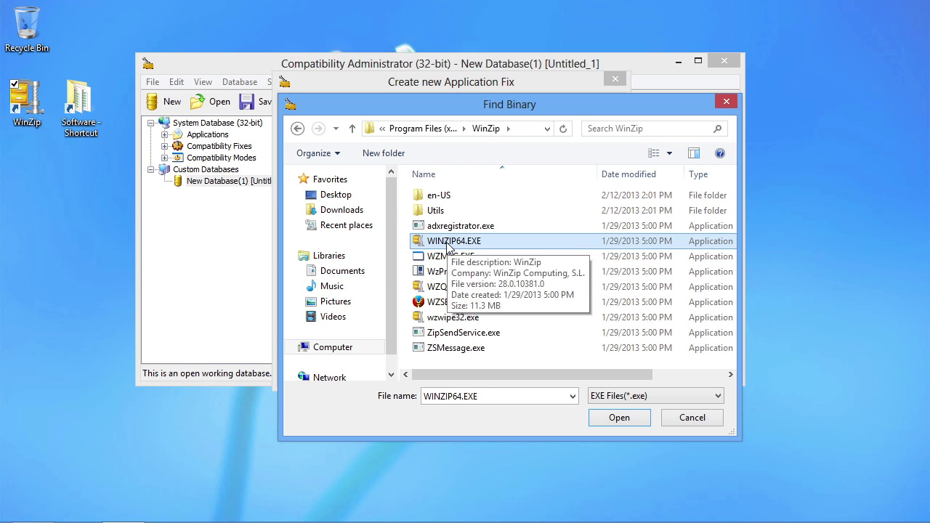
{"action": "double_click", "coordinate": [447, 247]}
{"action": "left_click", "coordinate": [565, 279]}
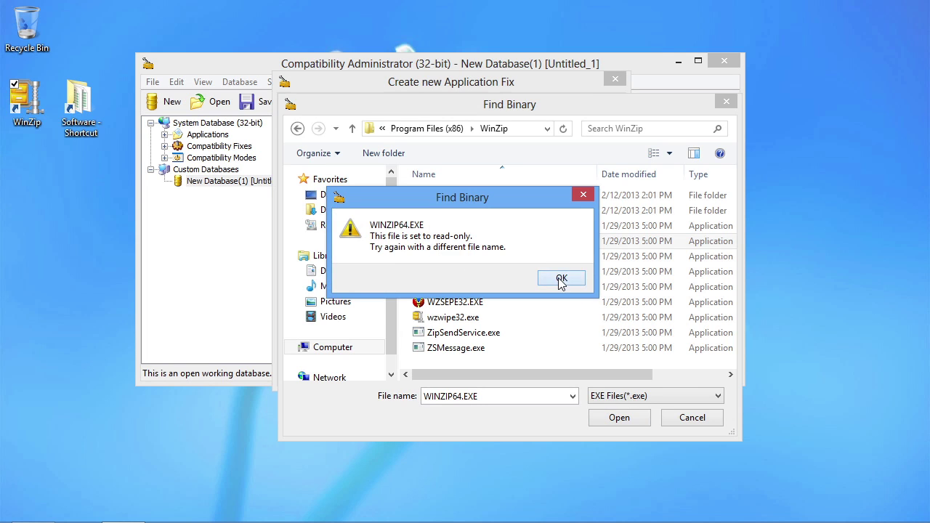
Open the file properties of WINZIP64.EXE from within the Find Binary dialog
{"action": "right_click", "coordinate": [449, 241]}
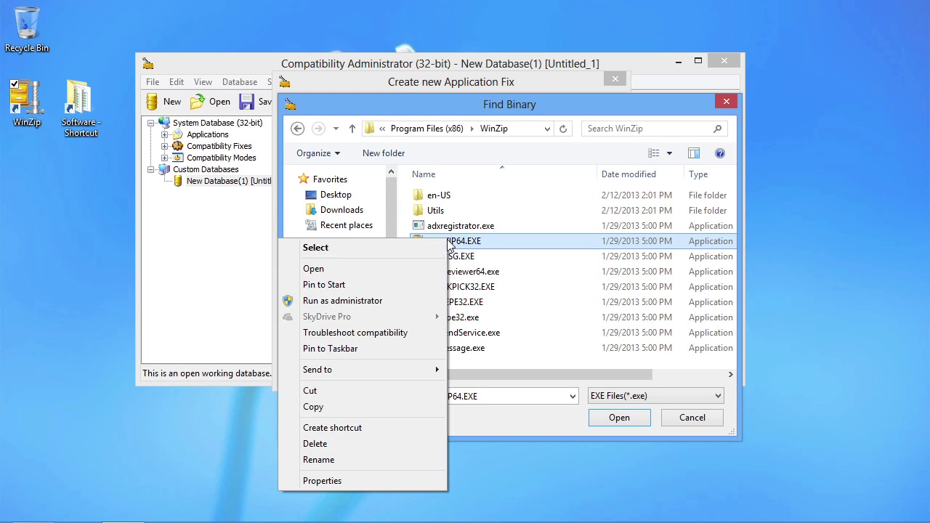
{"action": "left_click", "coordinate": [343, 482]}
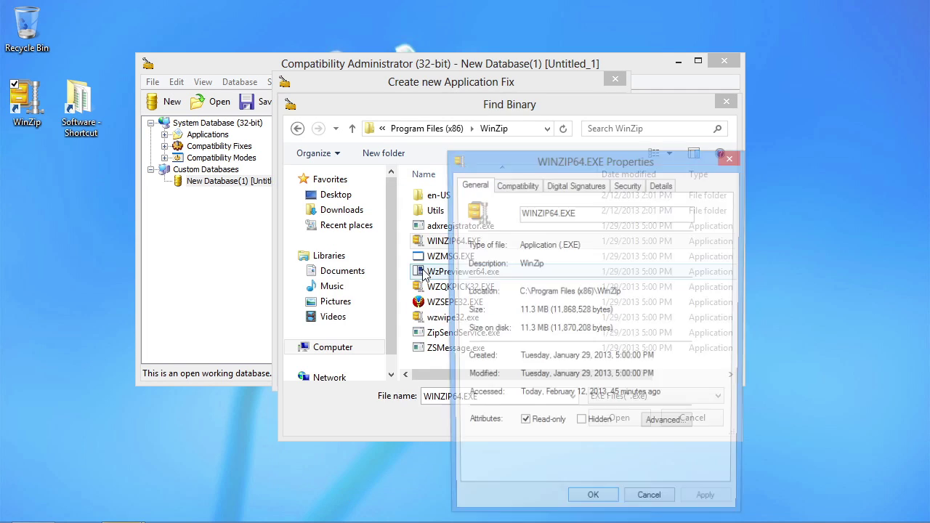
{"action": "left_click_drag", "start_coordinate": [551, 91], "coordinate": [415, 108]}
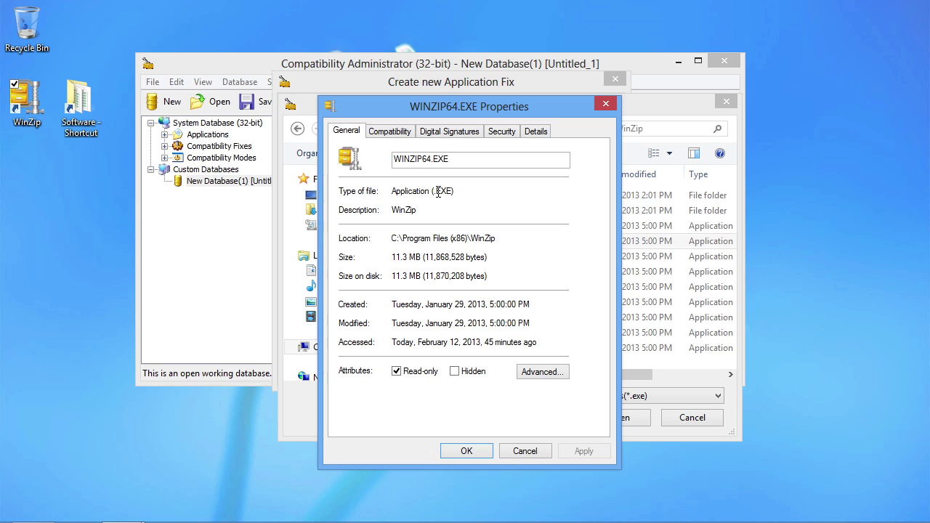
Try the Windows Vista compatibility mode in the properties of WINZIP64.EXE, and switch it off again
{"action": "left_click", "coordinate": [386, 131]}
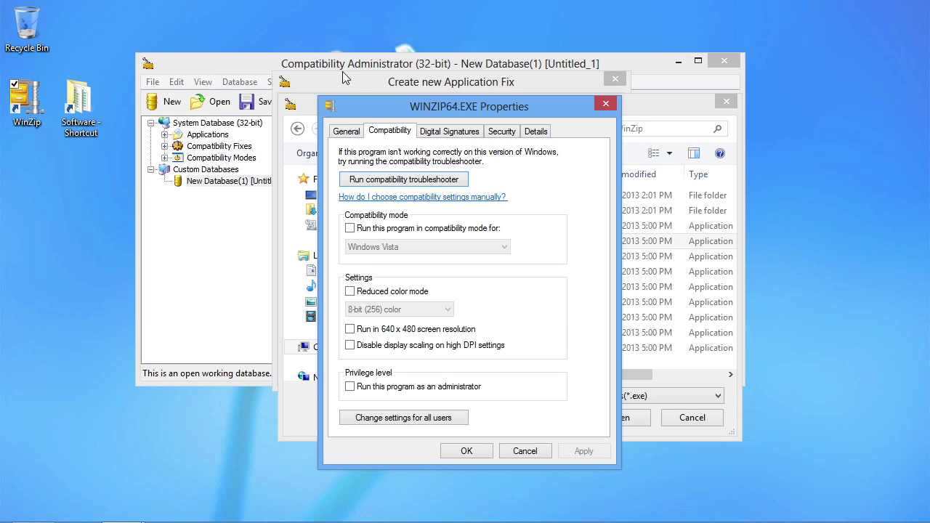
{"action": "left_click", "coordinate": [375, 228]}
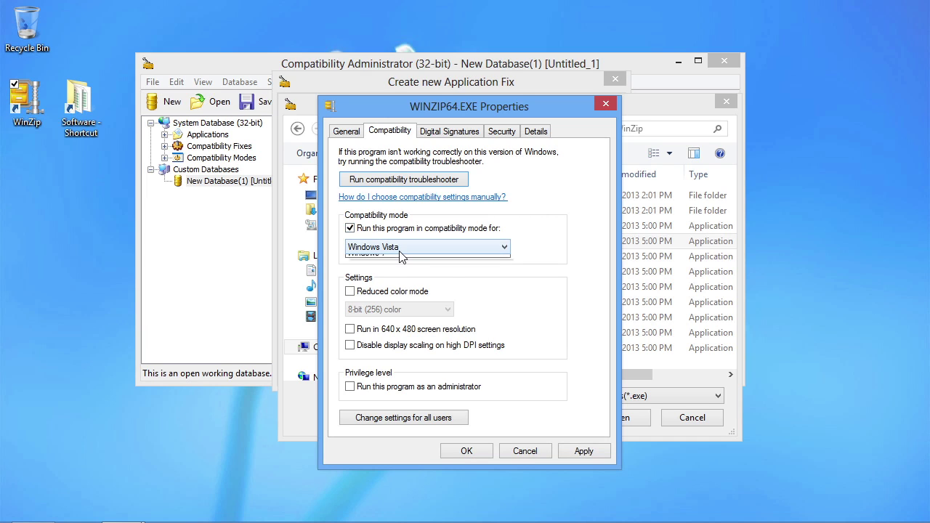
{"action": "left_click", "coordinate": [401, 247]}
{"action": "left_click", "coordinate": [405, 251]}
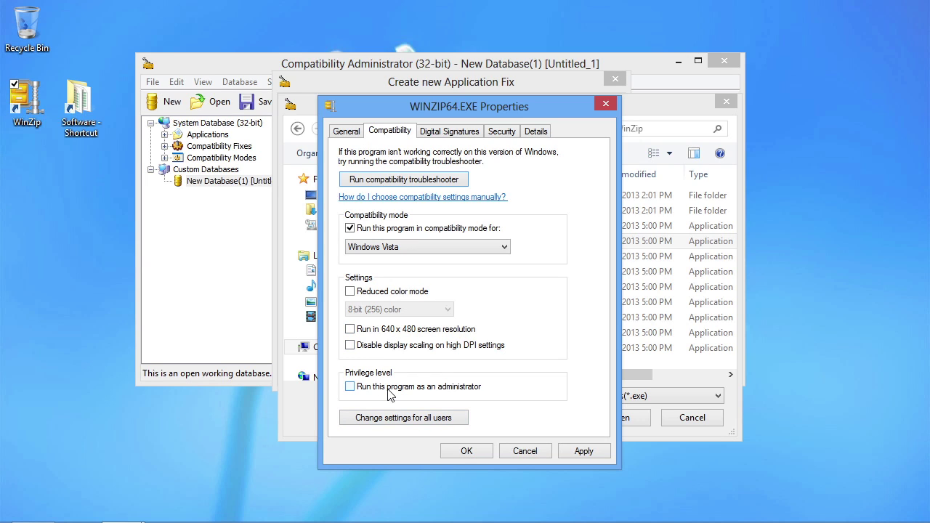
{"action": "left_click", "coordinate": [398, 232]}
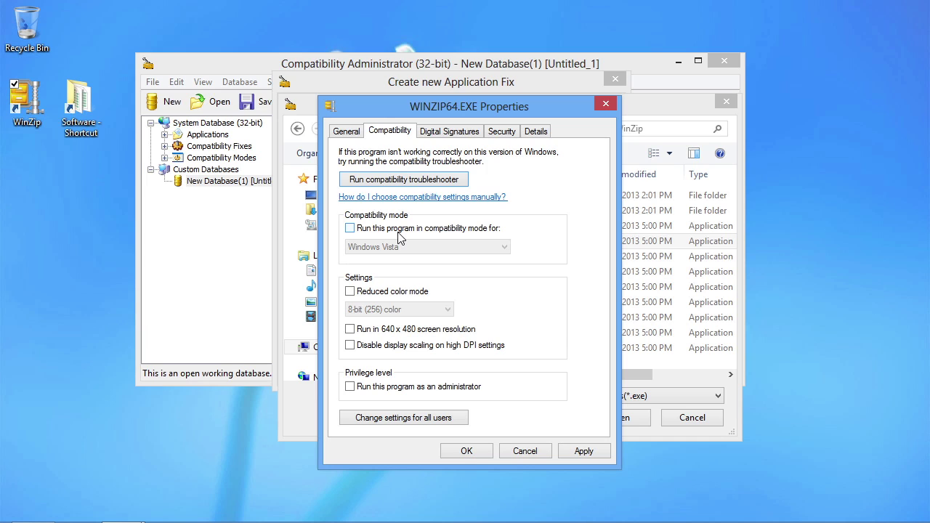
Remove the Read-only attribute from WINZIP64.EXE, load it as the fix's program file and continue to the compatibility modes
{"action": "left_click", "coordinate": [346, 134]}
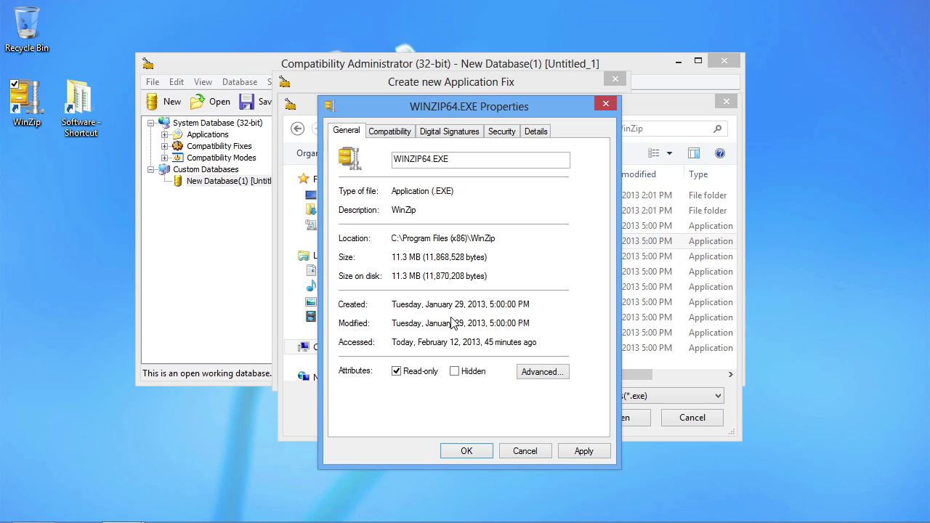
{"action": "left_click", "coordinate": [415, 372]}
{"action": "left_click", "coordinate": [465, 451]}
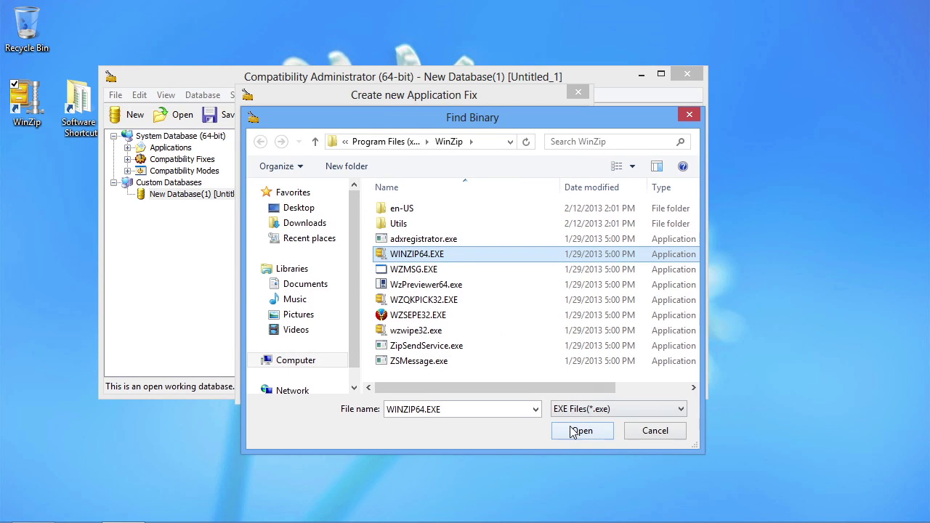
{"action": "left_click", "coordinate": [576, 428]}
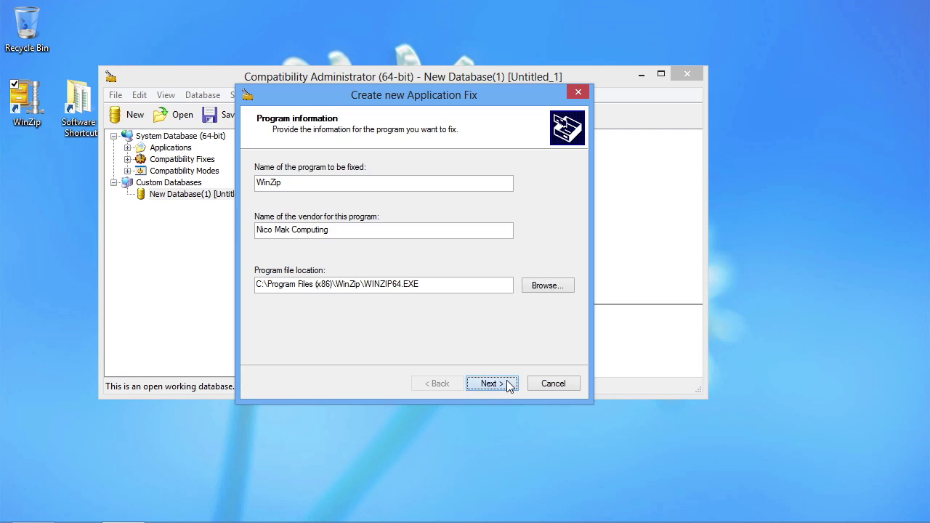
{"action": "left_click", "coordinate": [502, 385]}
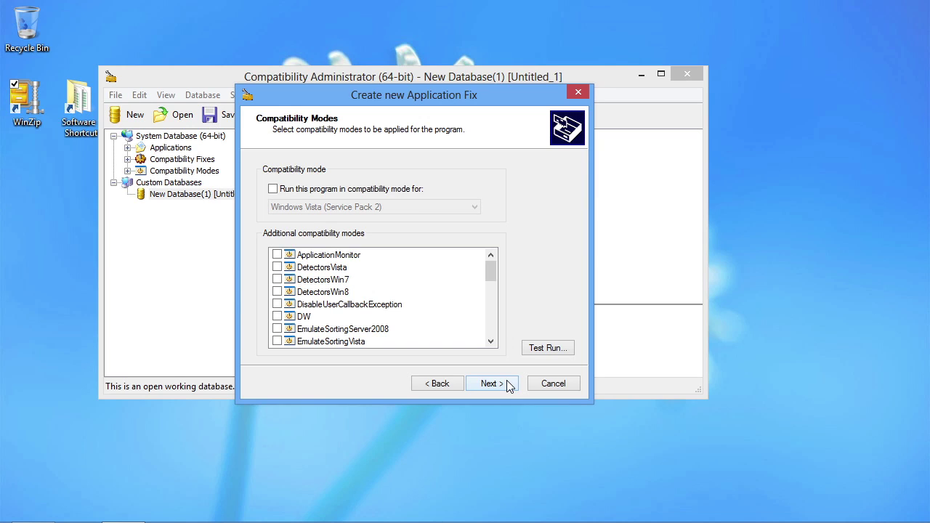
Try the Windows Vista (Service Pack 2) compatibility mode together with the additional RunAsAdmin mode for WinZip
{"action": "left_click", "coordinate": [303, 188]}
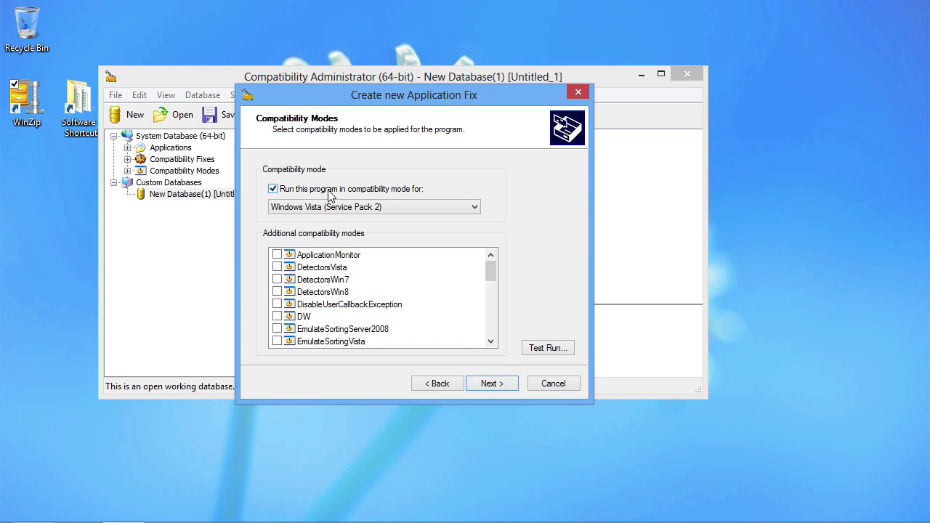
{"action": "left_click", "coordinate": [376, 207]}
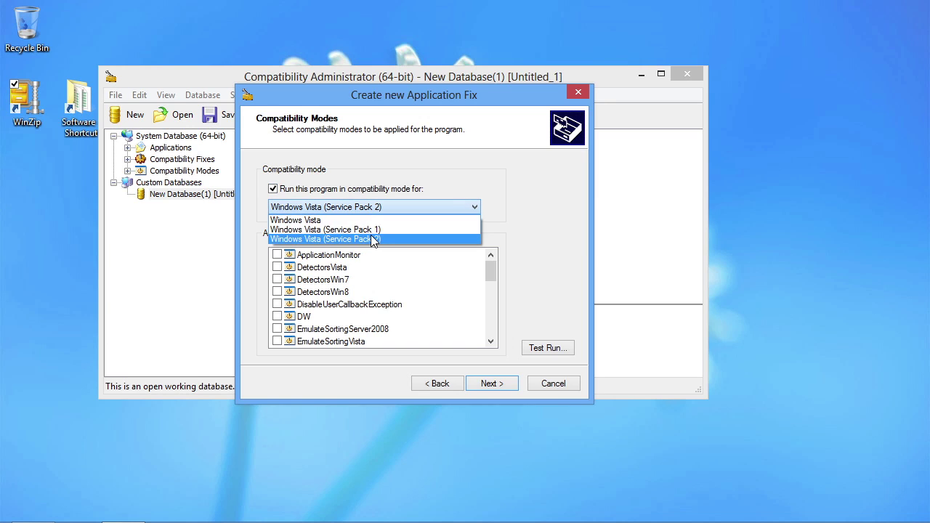
{"action": "left_click", "coordinate": [373, 208]}
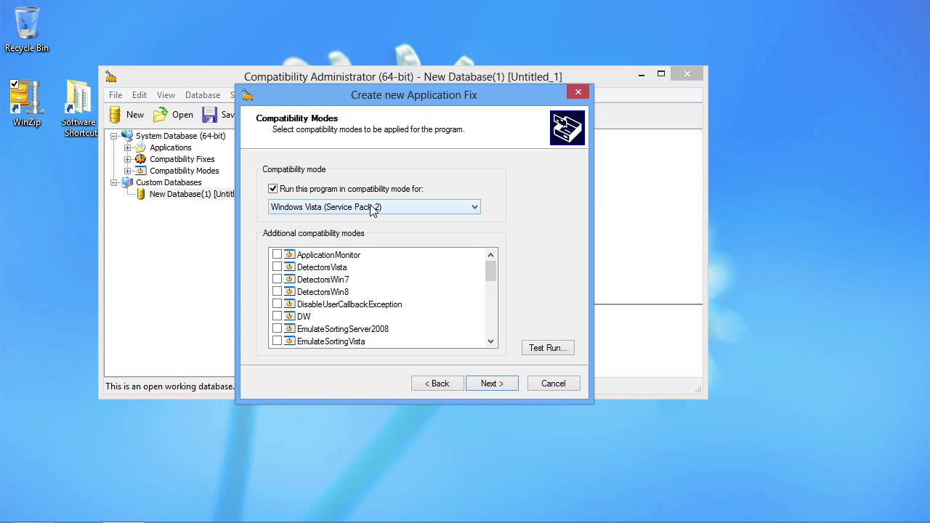
{"action": "left_click_drag", "start_coordinate": [492, 268], "coordinate": [497, 247]}
{"action": "left_click_drag", "start_coordinate": [488, 270], "coordinate": [491, 288]}
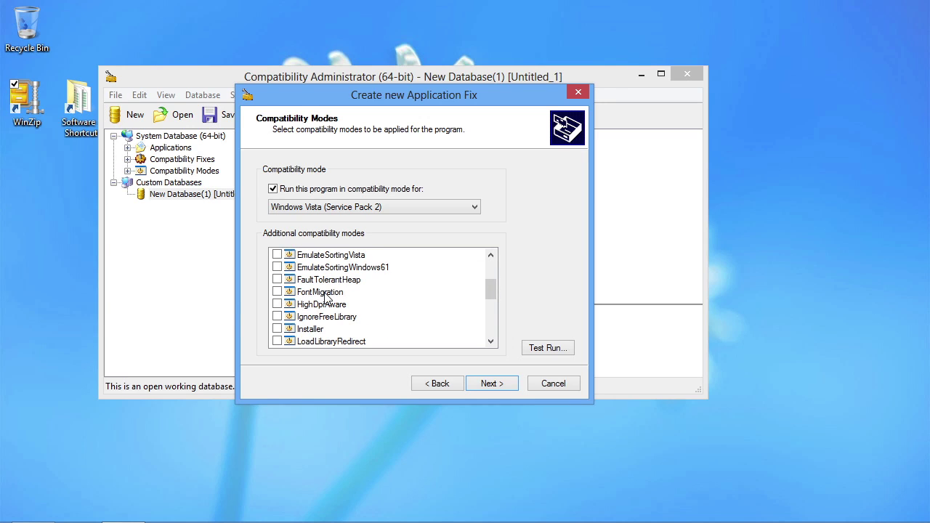
{"action": "left_click_drag", "start_coordinate": [490, 289], "coordinate": [492, 311]}
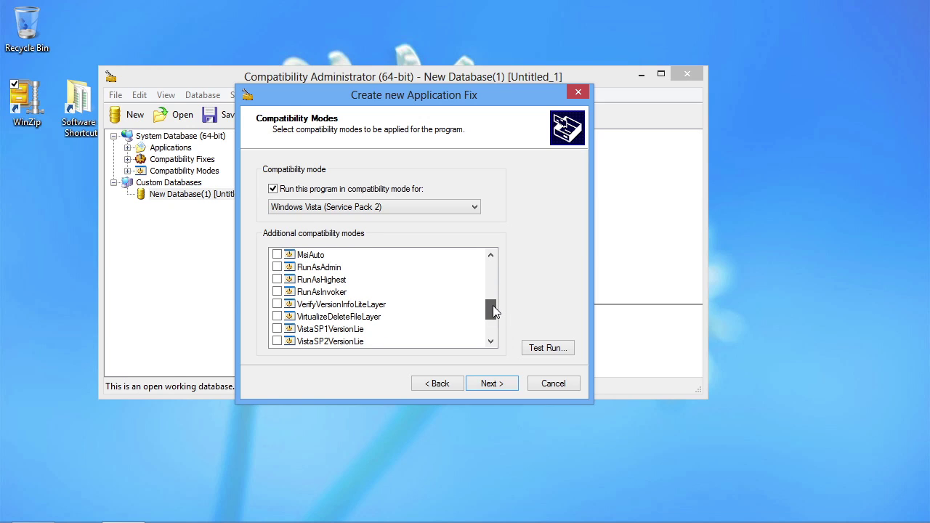
{"action": "left_click", "coordinate": [277, 267]}
Open the test run settings and cancel them, and clear both RunAsAdmin and the Windows Vista compatibility mode
{"action": "left_click", "coordinate": [549, 348]}
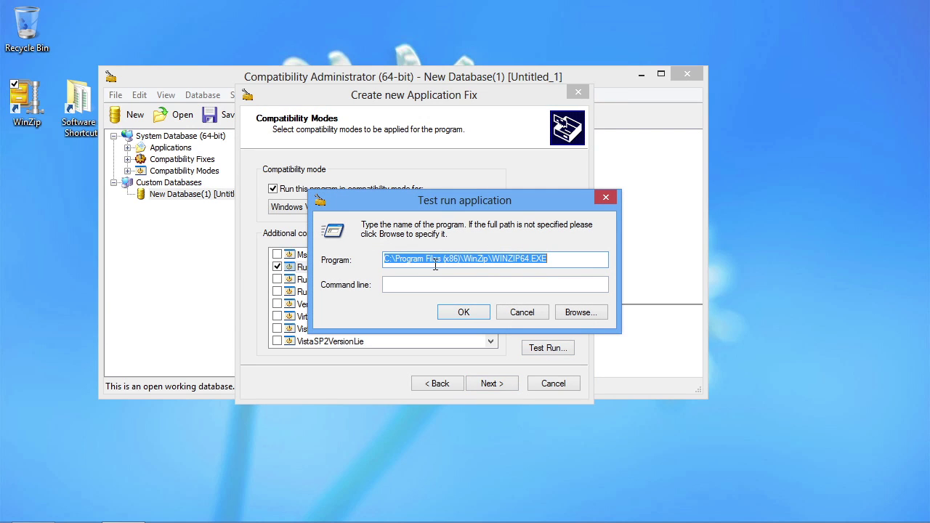
{"action": "left_click", "coordinate": [518, 310]}
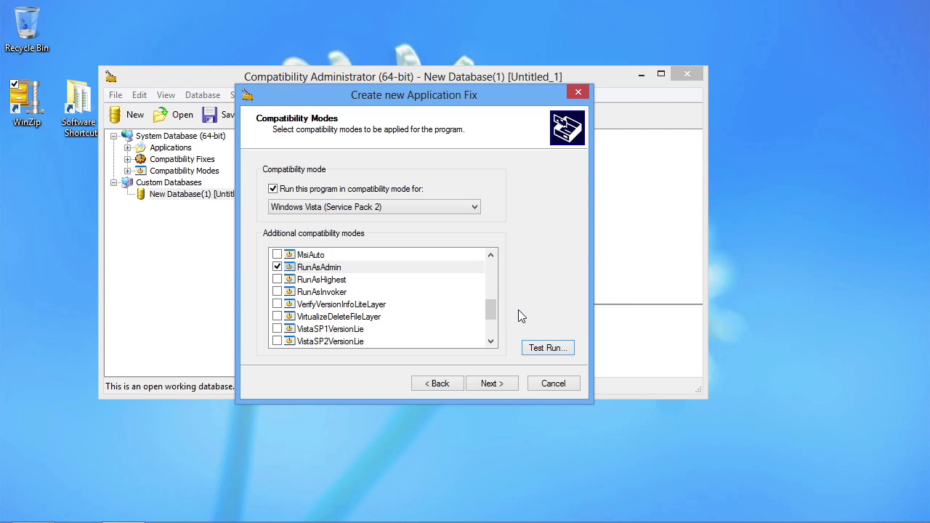
{"action": "left_click", "coordinate": [277, 267]}
{"action": "left_click", "coordinate": [273, 189]}
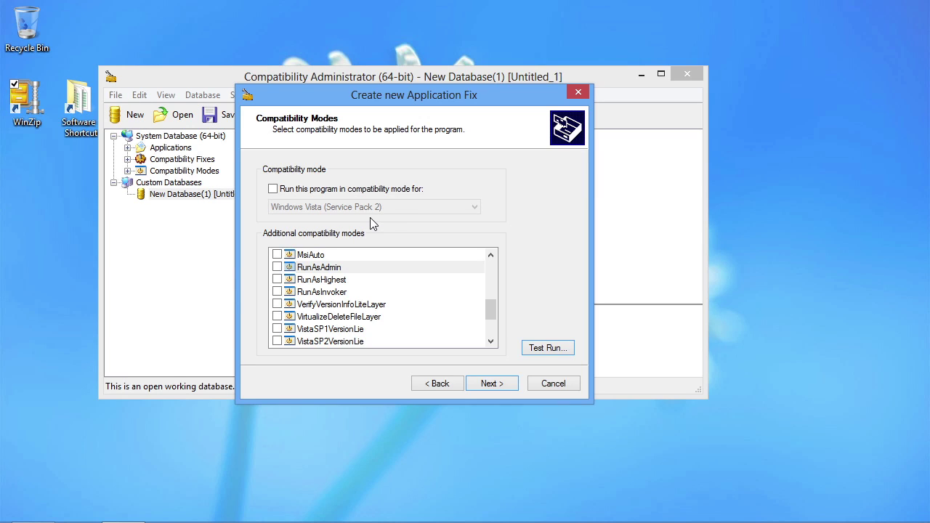
Continue to the compatibility fixes and select the OpenGLEmfAware fix for WinZip
{"action": "left_click", "coordinate": [491, 384]}
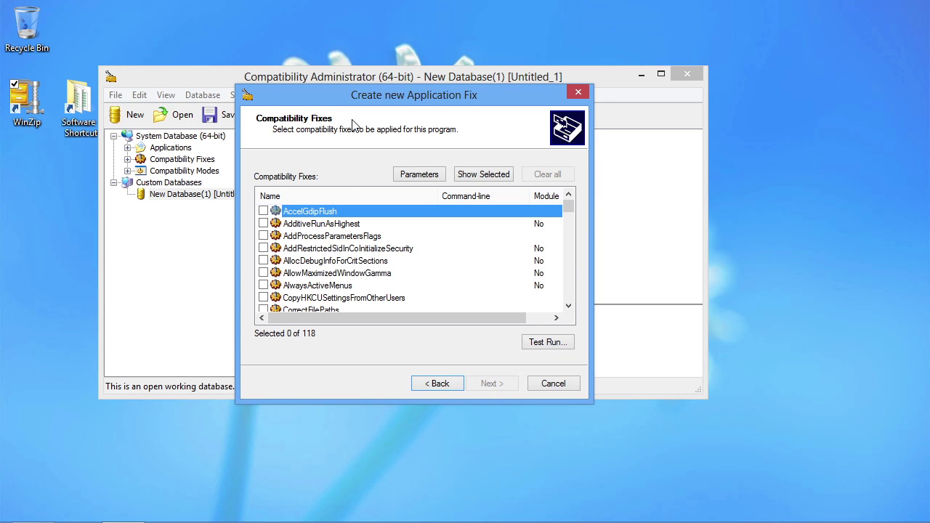
{"action": "left_click_drag", "start_coordinate": [569, 209], "coordinate": [570, 254]}
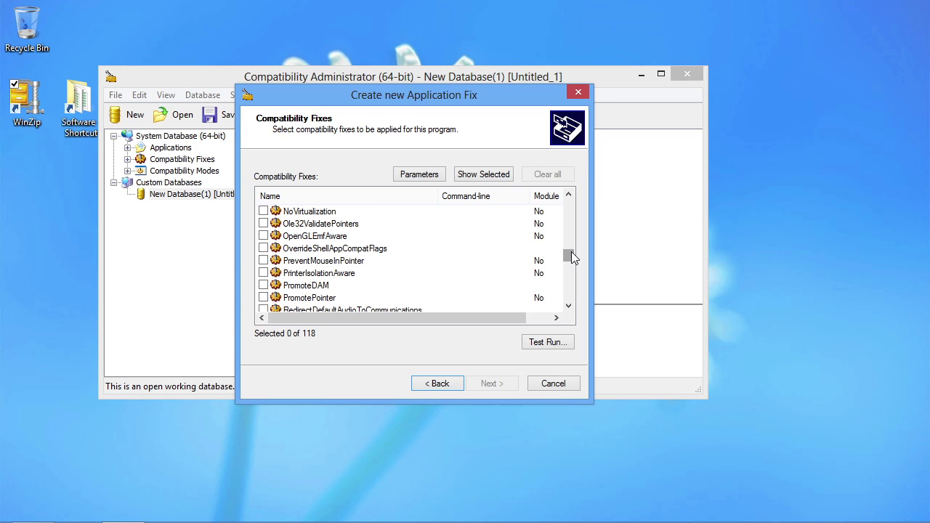
{"action": "left_click", "coordinate": [263, 236]}
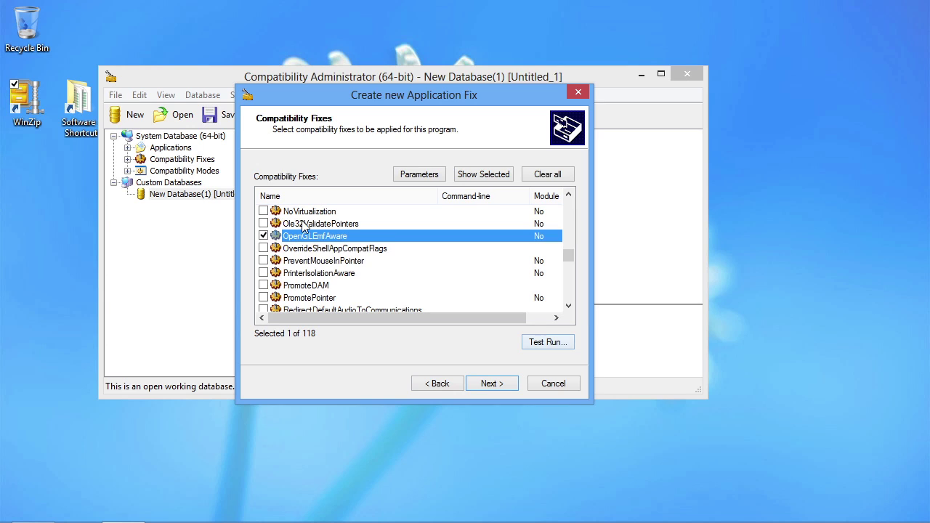
Toggle the OpenGLEmfAware fix and look at its parameters without changing them, leaving the fix selected
{"action": "left_click", "coordinate": [263, 236]}
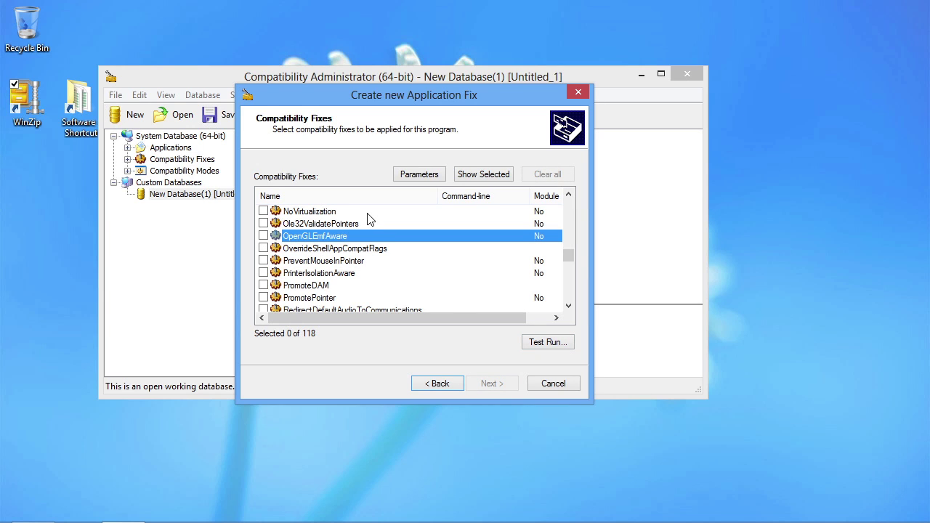
{"action": "left_click", "coordinate": [263, 236]}
{"action": "left_click", "coordinate": [417, 175]}
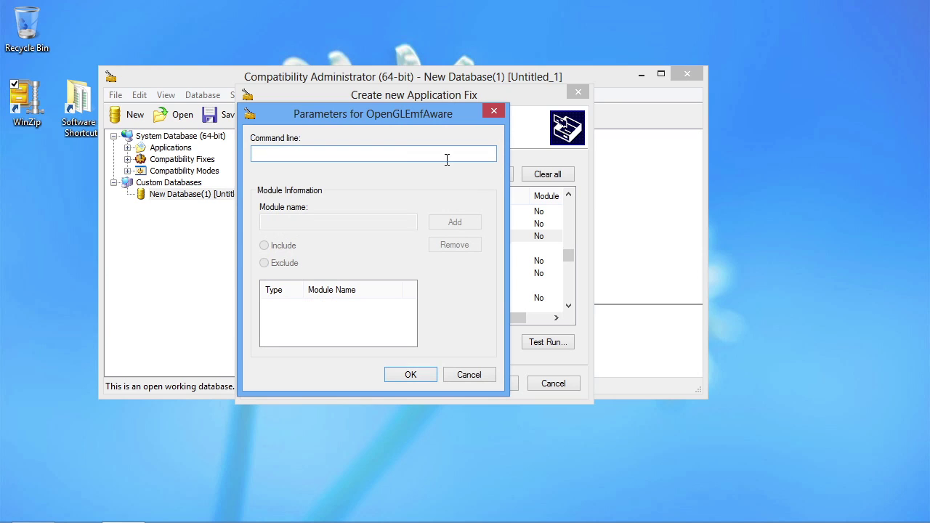
{"action": "left_click", "coordinate": [467, 379]}
{"action": "left_click", "coordinate": [263, 237]}
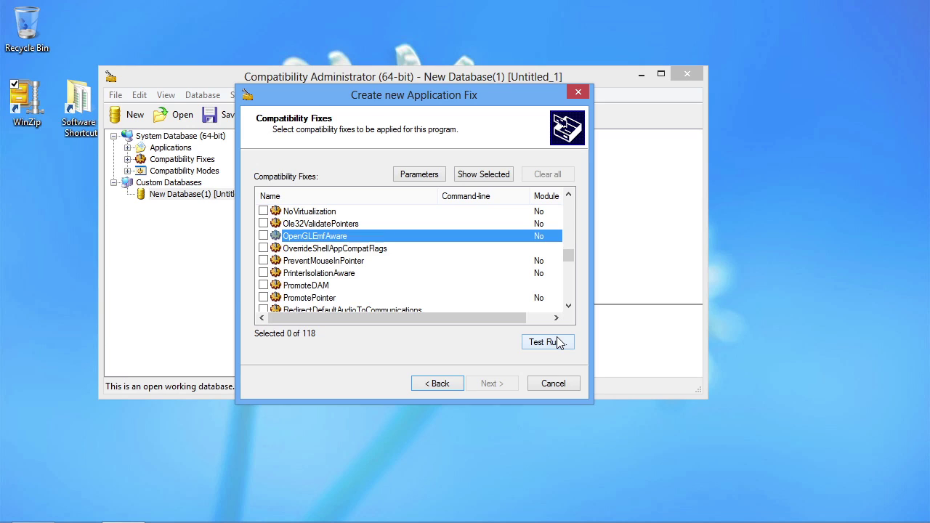
{"action": "left_click", "coordinate": [263, 236]}
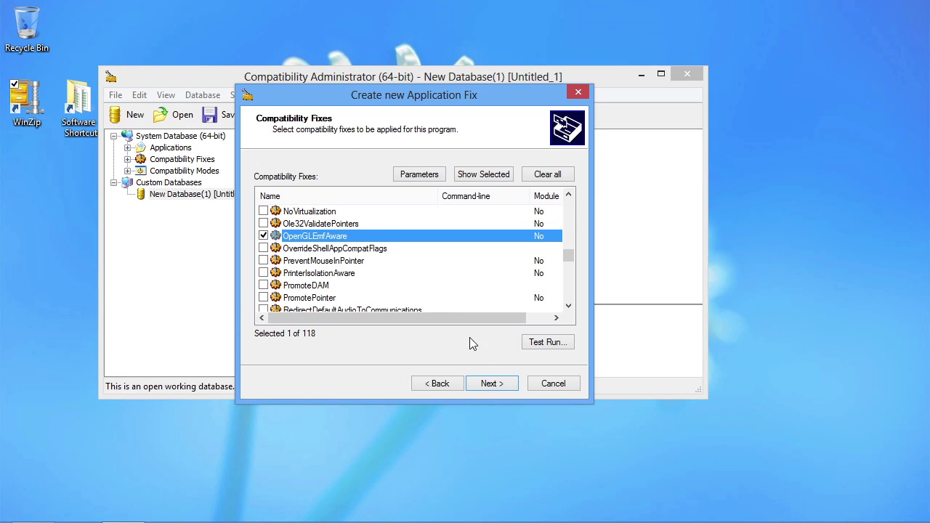
Continue to the matching information, keep the preselected attributes for WINZIP64.EXE and finish the application fix
{"action": "left_click", "coordinate": [497, 386]}
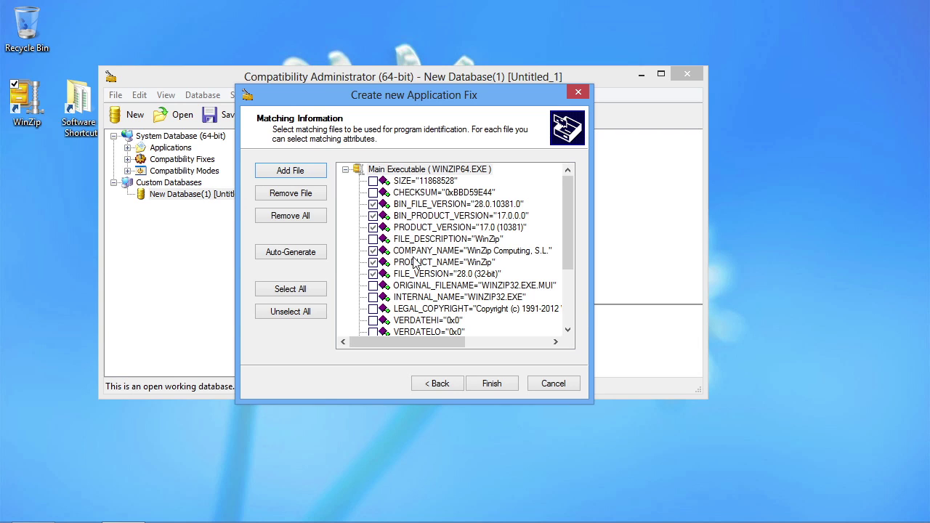
{"action": "mouse_move", "coordinate": [567, 191]}
{"action": "left_mouse_down"}
{"action": "mouse_move", "coordinate": [570, 250]}
{"action": "mouse_move", "coordinate": [567, 179]}
{"action": "left_mouse_up"}
{"action": "left_click", "coordinate": [491, 384]}
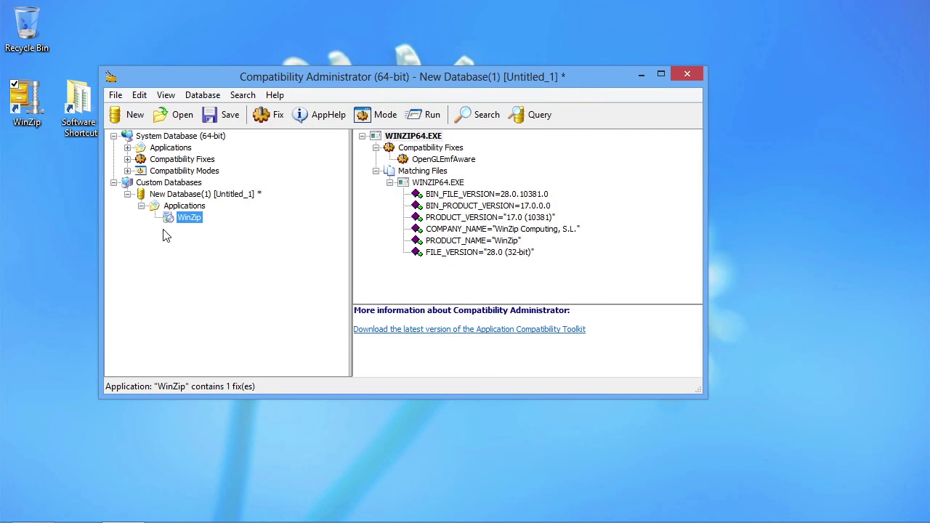